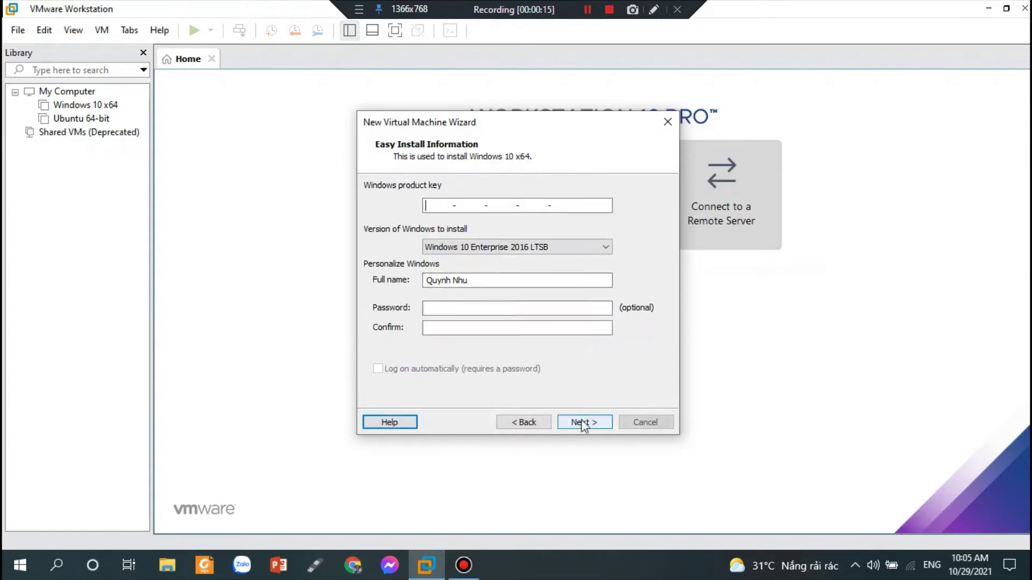
Step: Replace the Windows account's full name and continue the easy install setup without a product key or password
drag(484, 280, 226, 278)
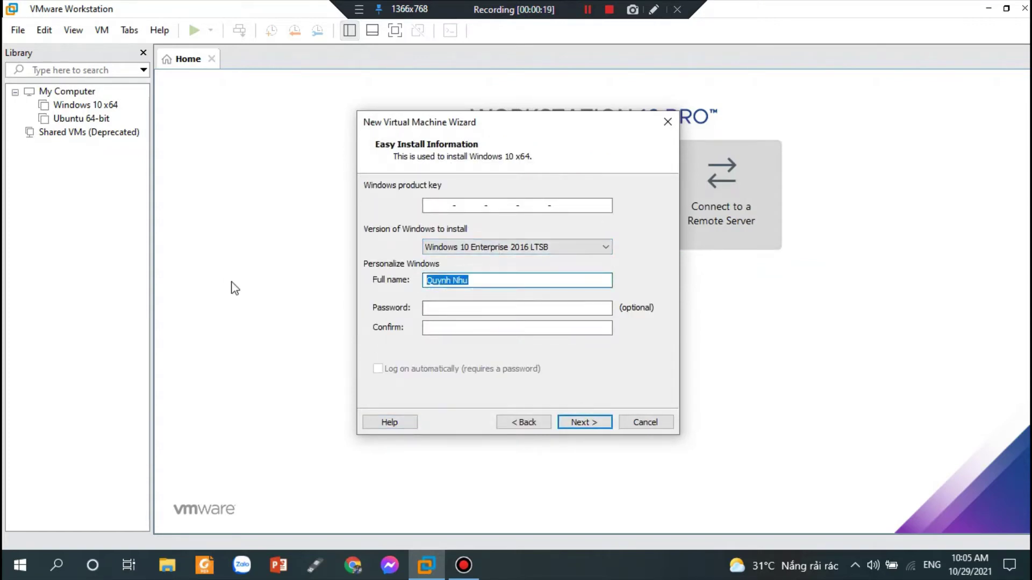
text(QN)
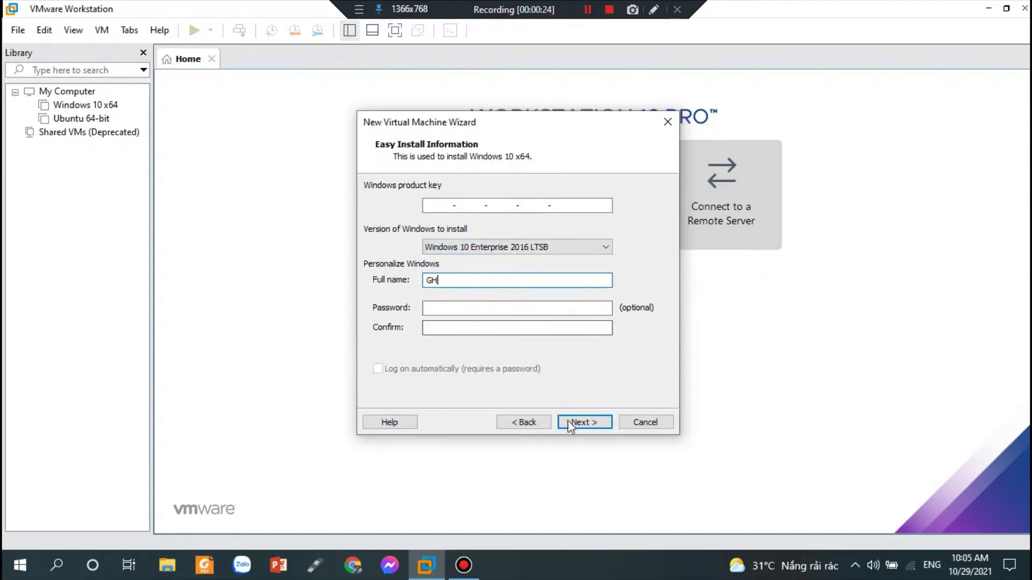
click(569, 421)
click(446, 286)
click(544, 314)
Step: Set the virtual machine's location to the personally named folder on Data (D:) and confirm using that folder
click(642, 249)
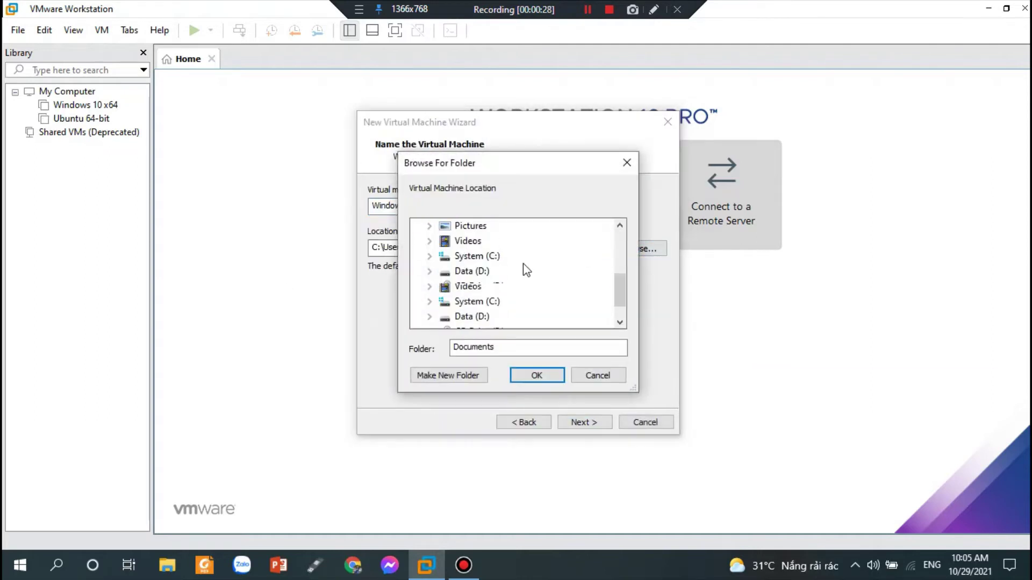
scroll(525, 270, down, 2)
click(473, 242)
click(485, 286)
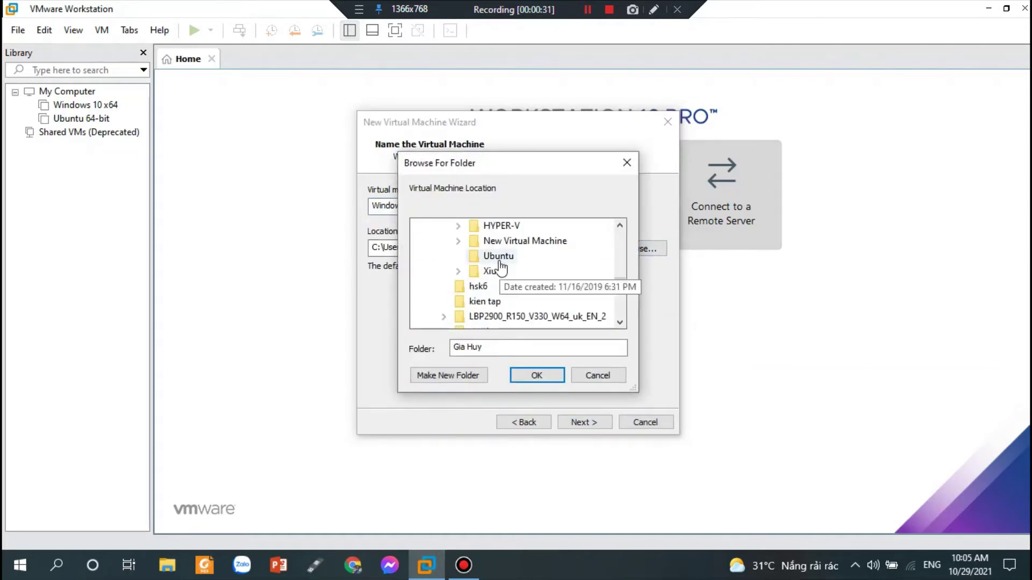
click(536, 375)
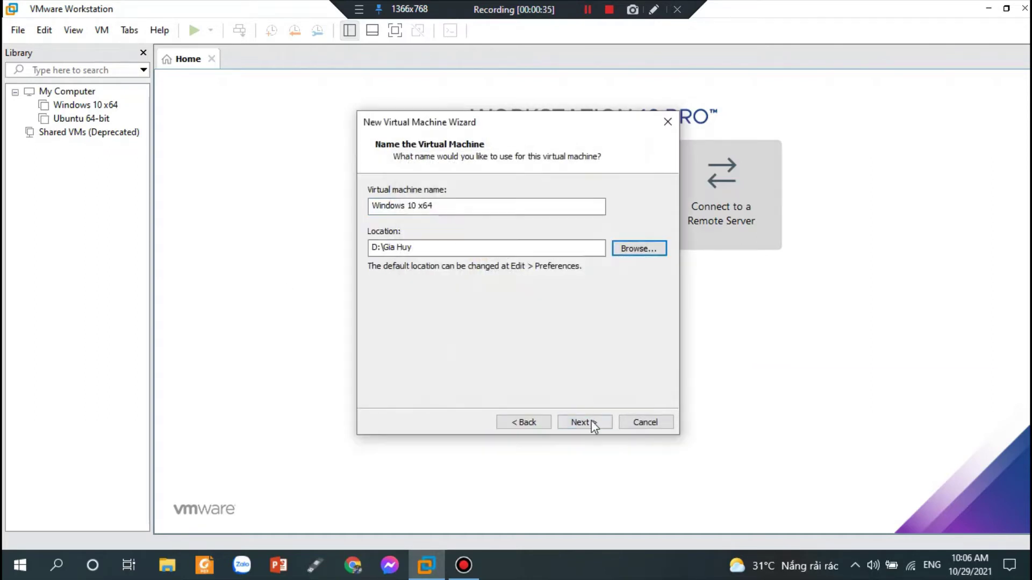
click(584, 421)
click(548, 312)
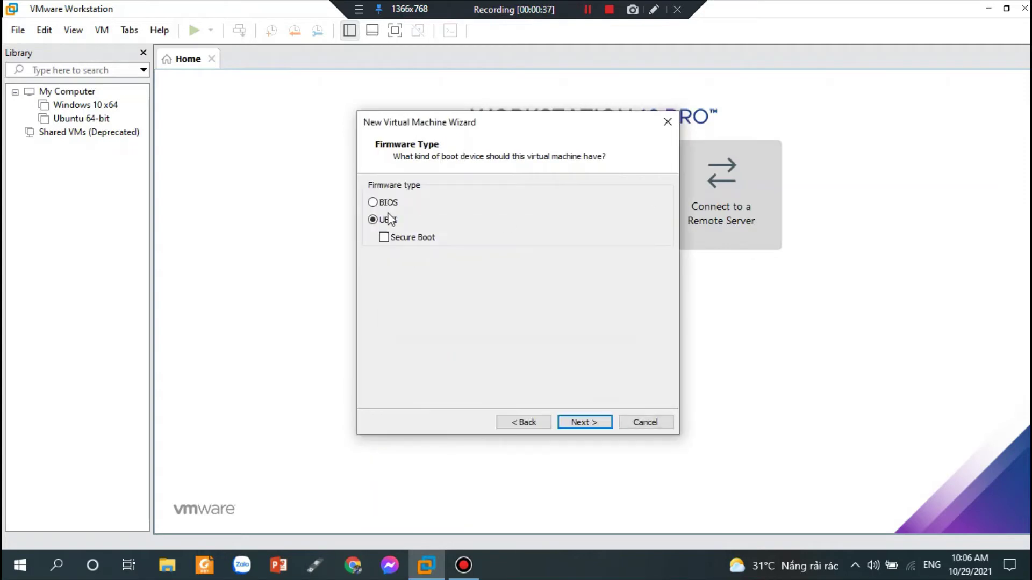
Step: Accept UEFI firmware without Secure Boot and the processor settings, and set the virtual machine's memory to 2048 MB
click(583, 422)
click(583, 422)
drag(415, 271, 413, 266)
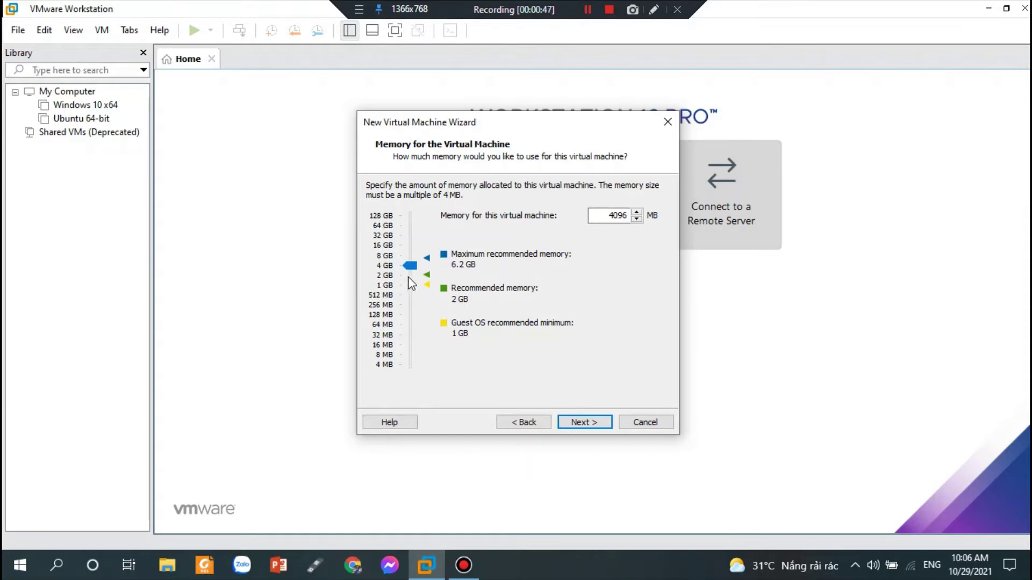
click(570, 420)
Step: Accept NAT networking, the LSI Logic SAS controller and the NVMe disk type for the virtual machine
click(591, 424)
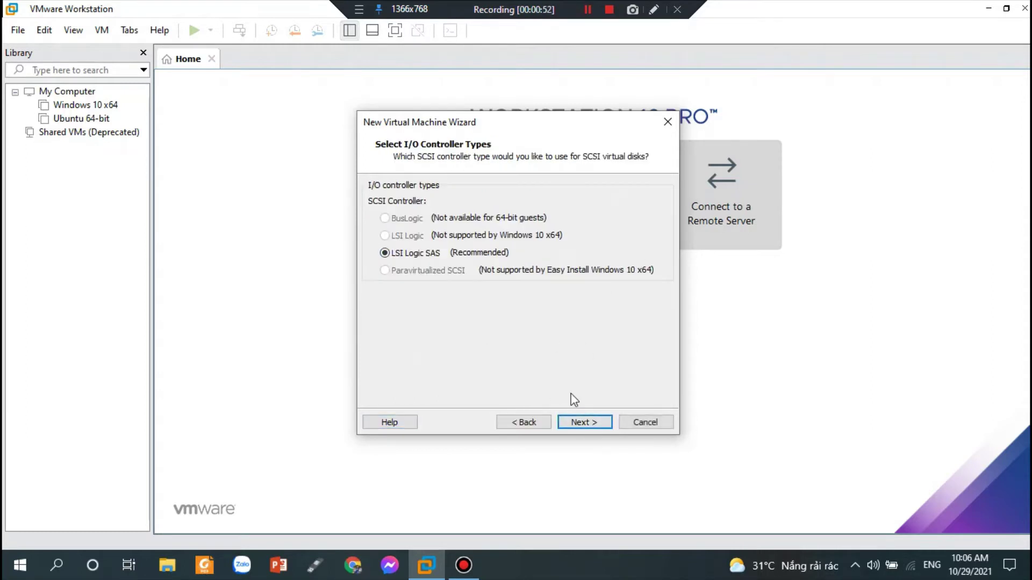
click(589, 422)
click(586, 420)
Step: Define a 60 GB virtual disk split into multiple files, stored as Windows 10 x64.vmdk, and create the virtual machine
click(584, 421)
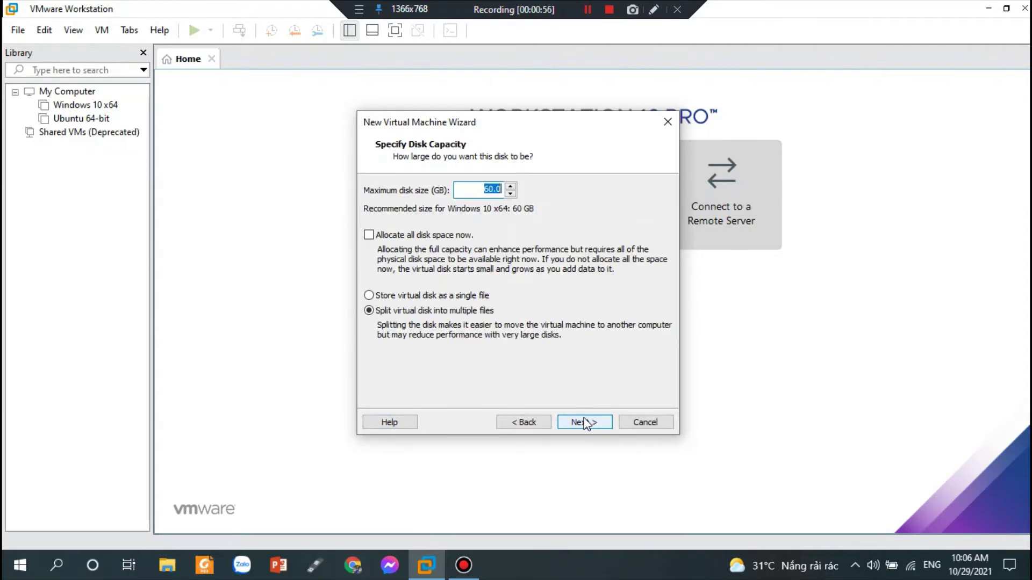
click(584, 422)
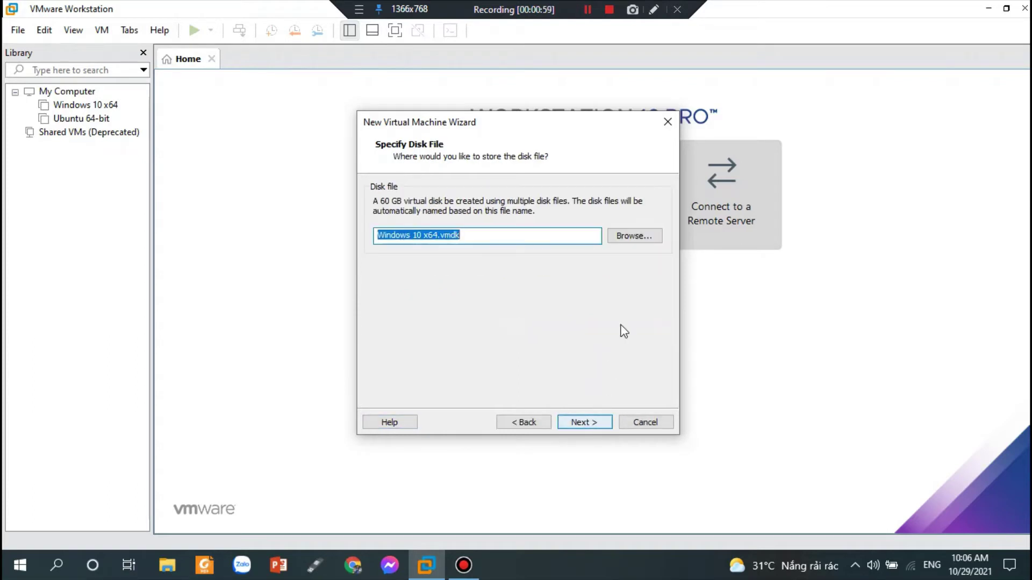
click(589, 422)
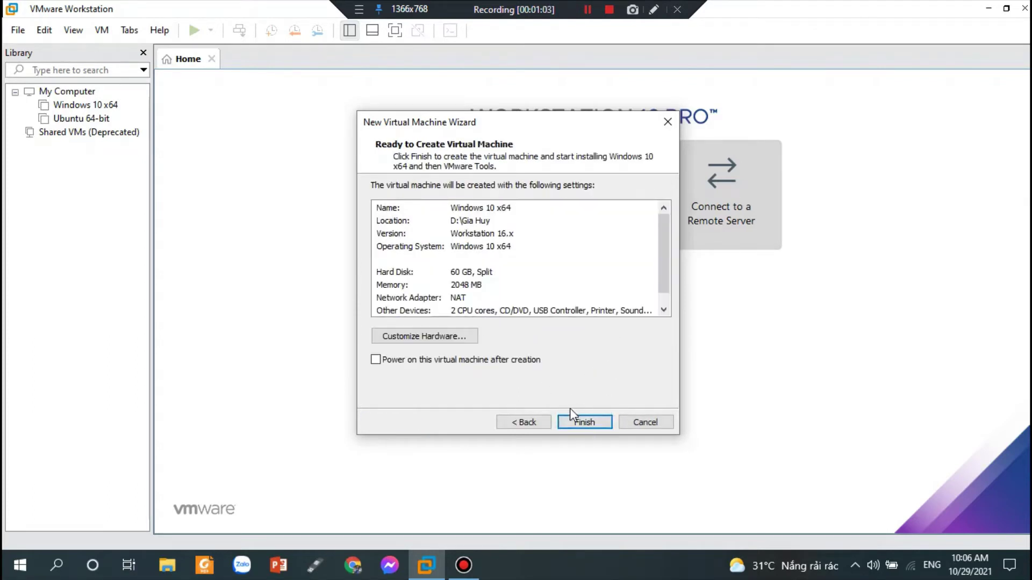
click(594, 422)
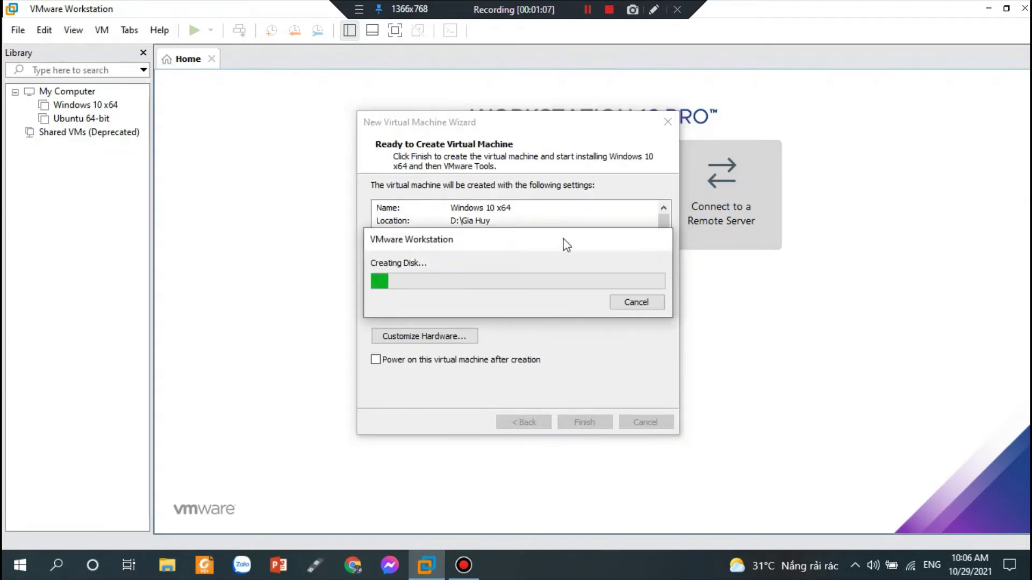
drag(562, 242, 452, 224)
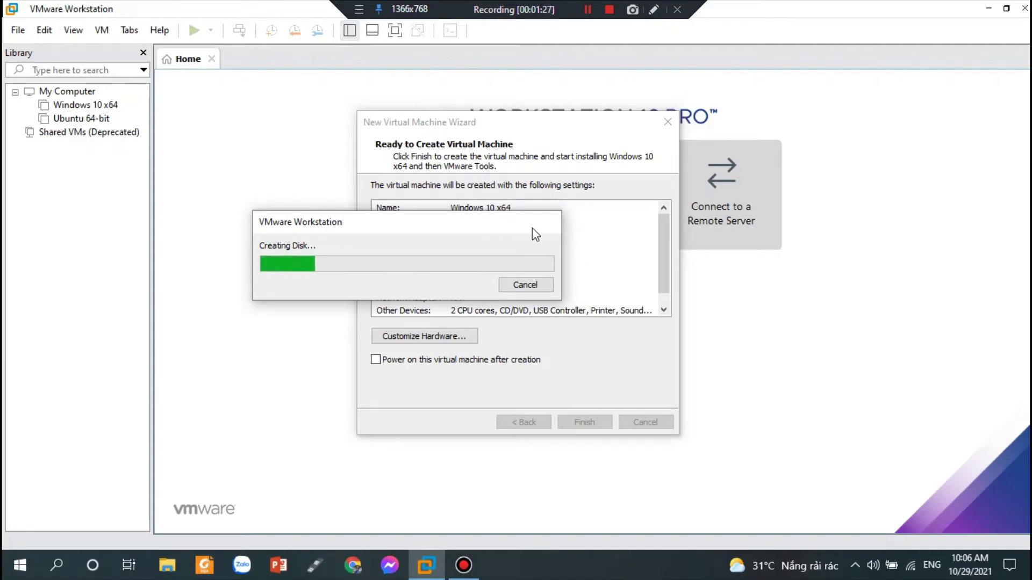
drag(532, 226, 744, 219)
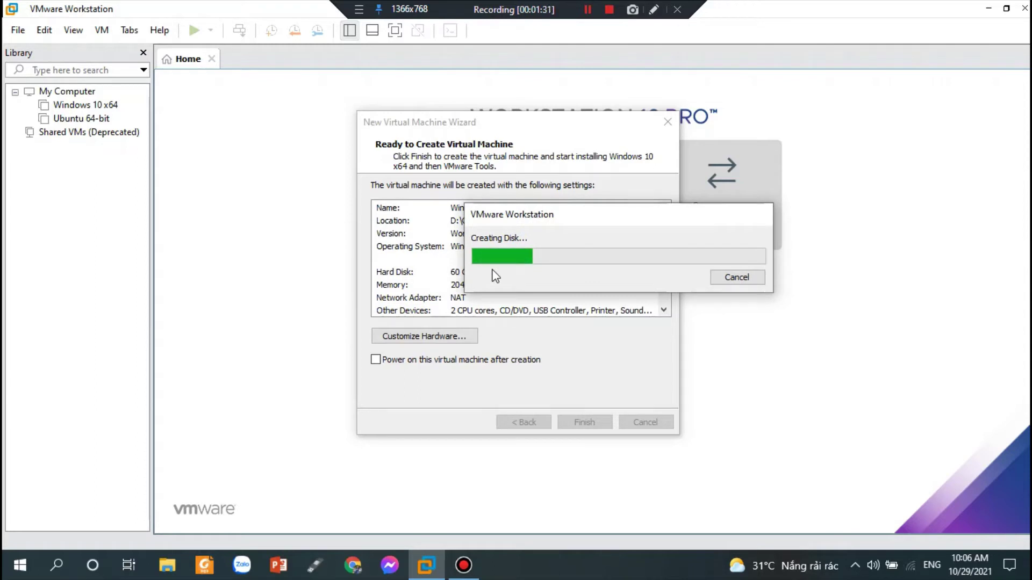
drag(529, 221, 427, 242)
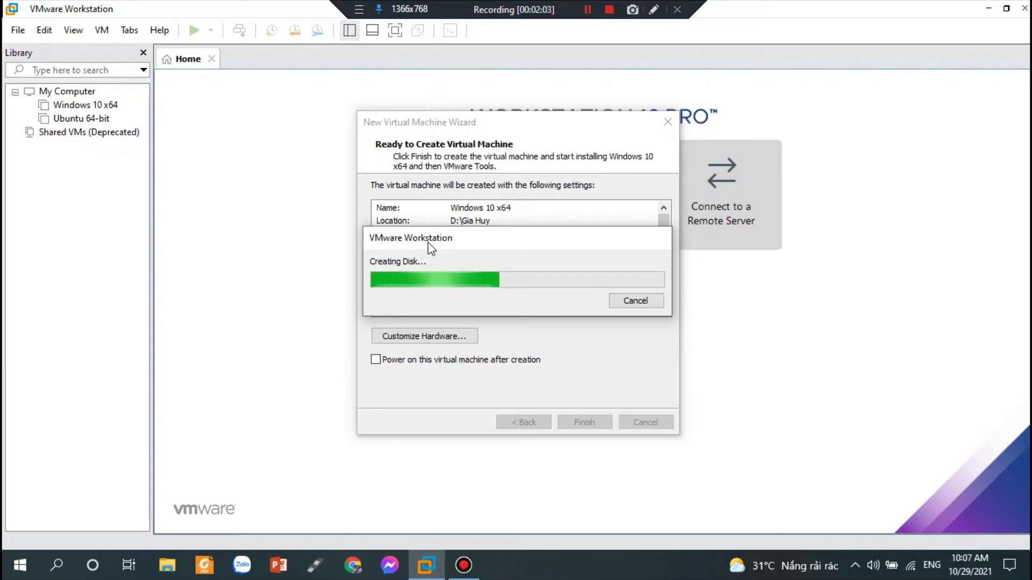
right_click(595, 576)
key(Escape)
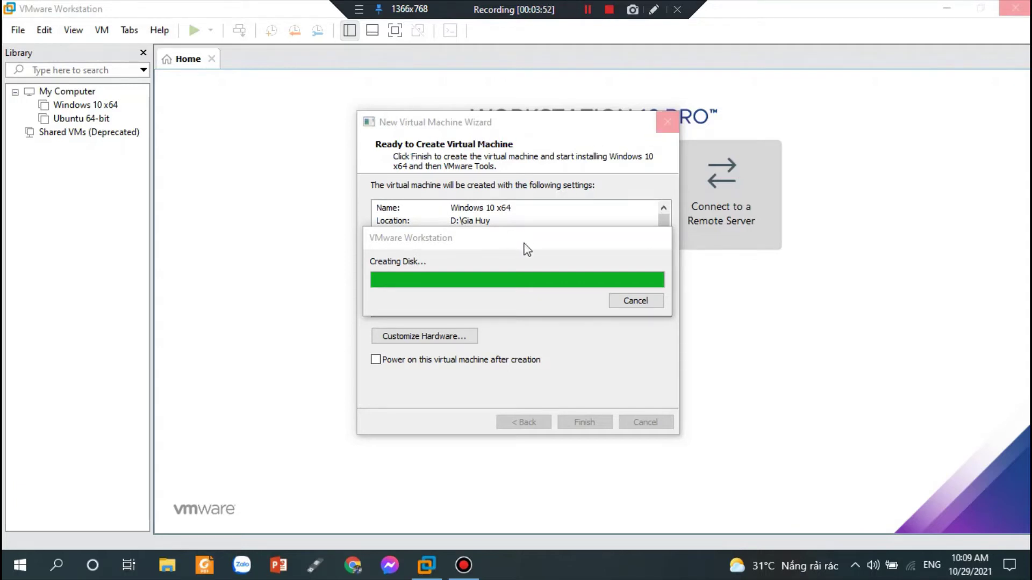
drag(509, 243, 548, 245)
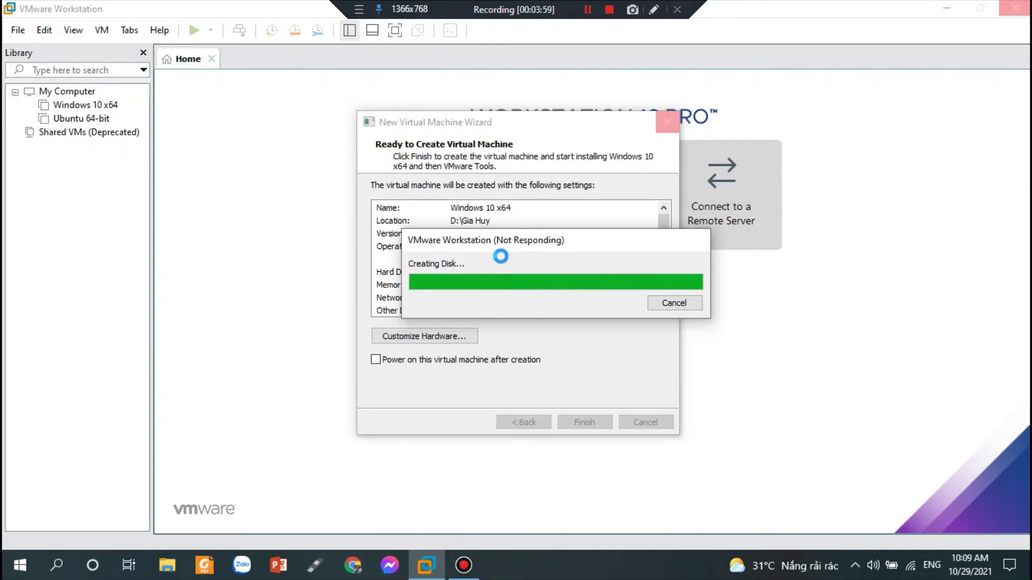
click(497, 239)
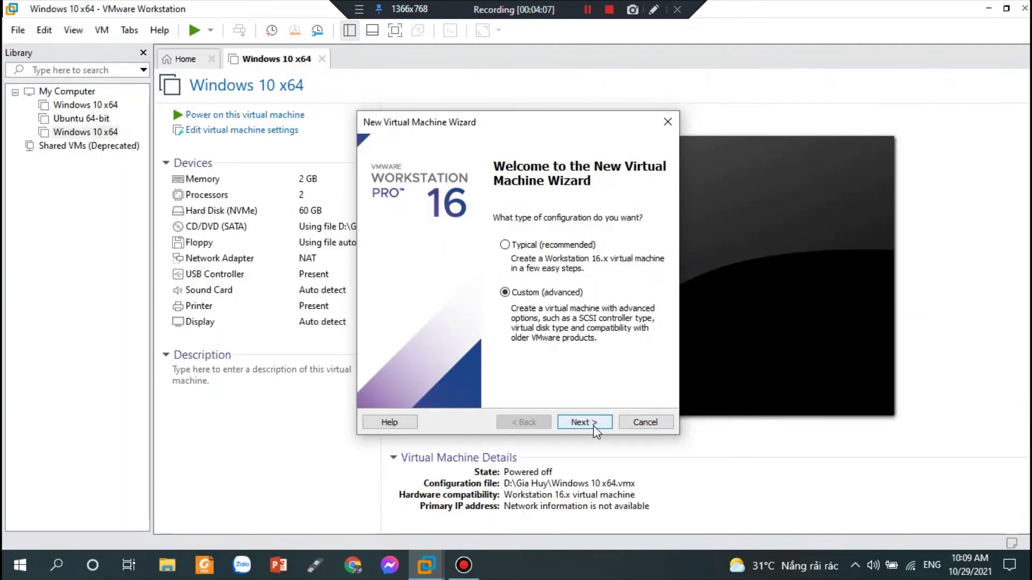
Step: Dismiss the New Virtual Machine Wizard and power on the new Windows 10 x64 virtual machine in full screen
click(644, 424)
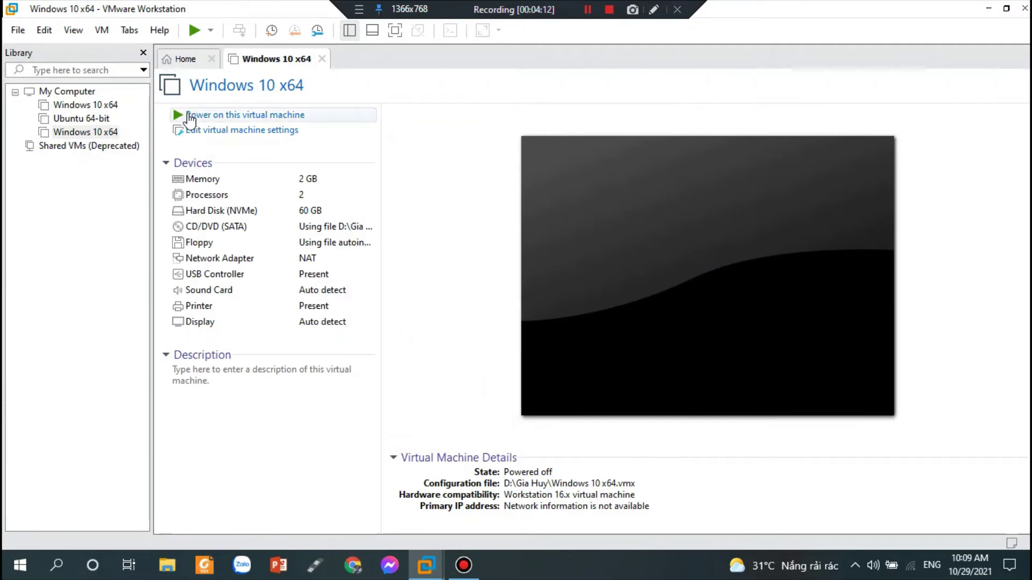
click(190, 115)
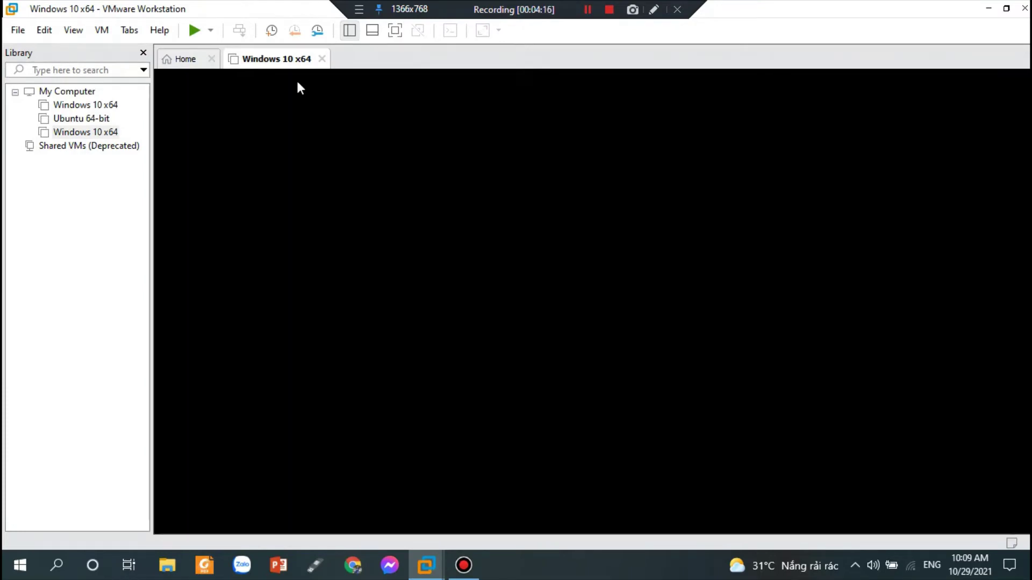
click(395, 31)
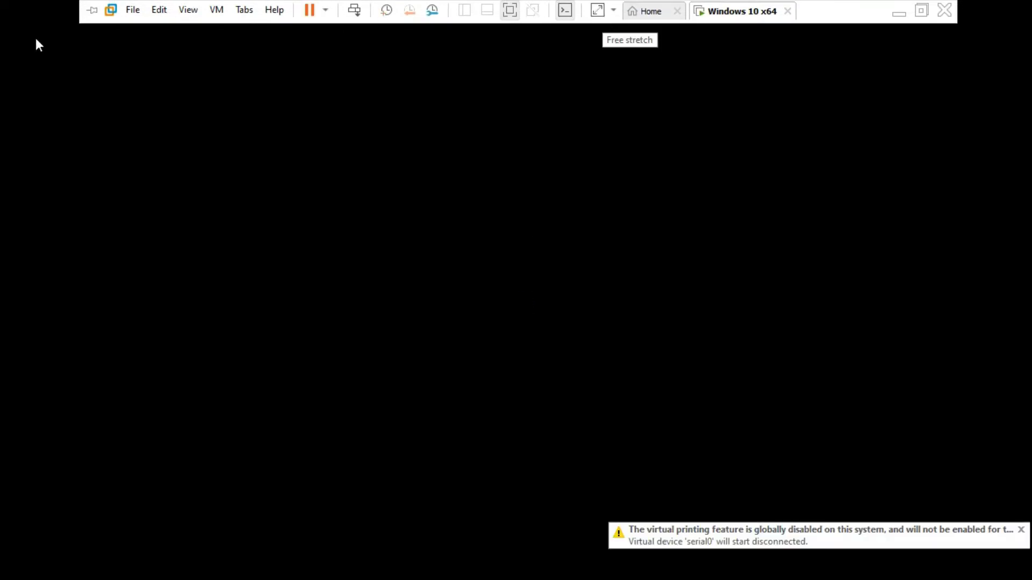
click(519, 8)
key(Return)
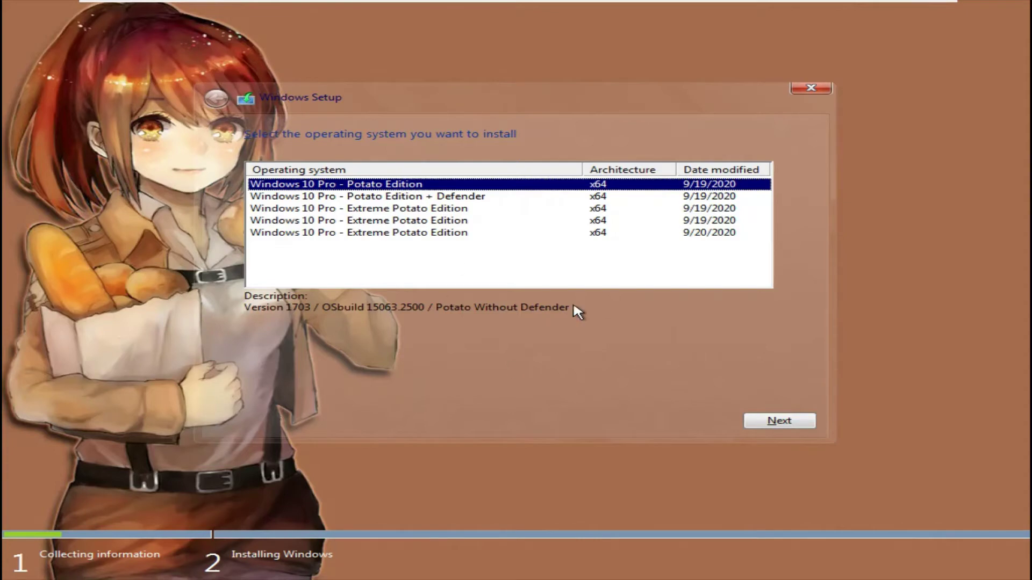
Step: Choose the Windows 10 Pro - Extreme Potato Edition dated 9/20/2020 and proceed with its installation
click(428, 222)
click(428, 233)
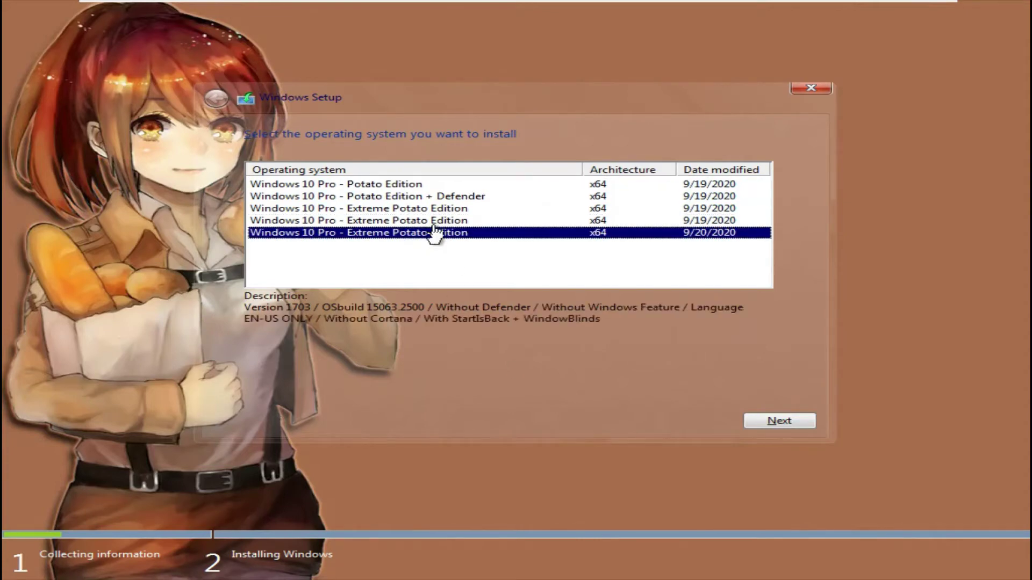
click(430, 221)
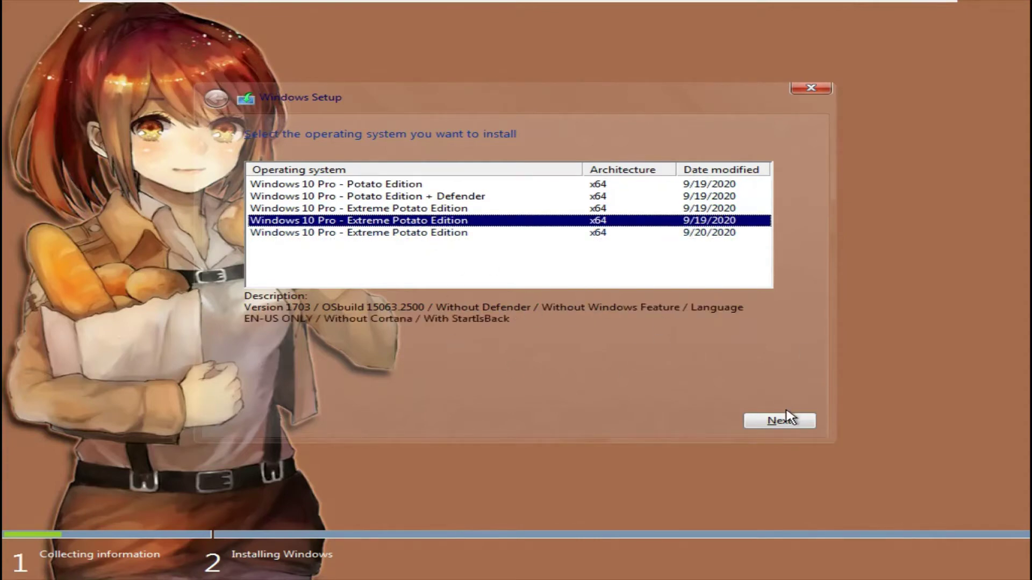
click(410, 236)
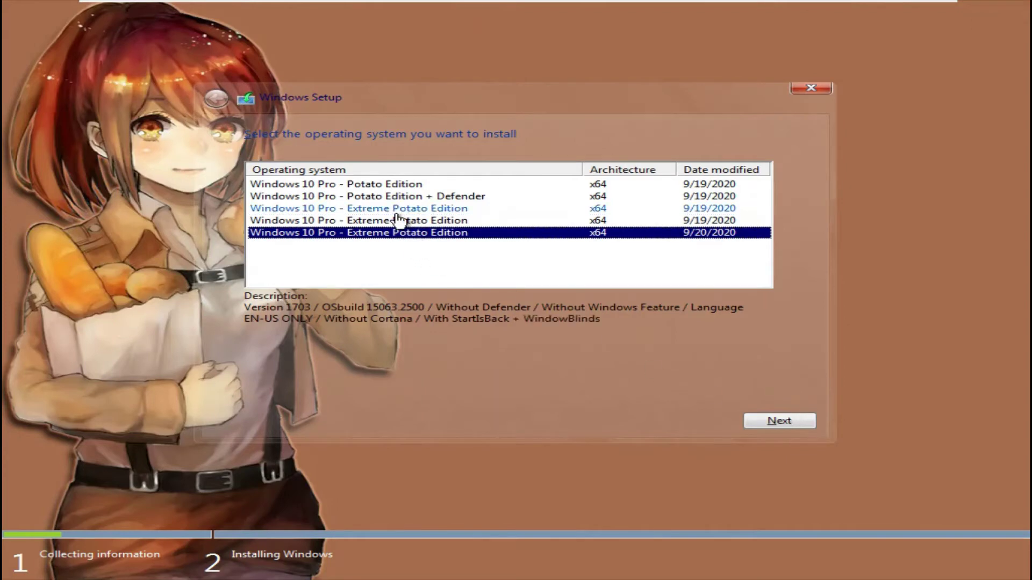
click(401, 222)
key(Down)
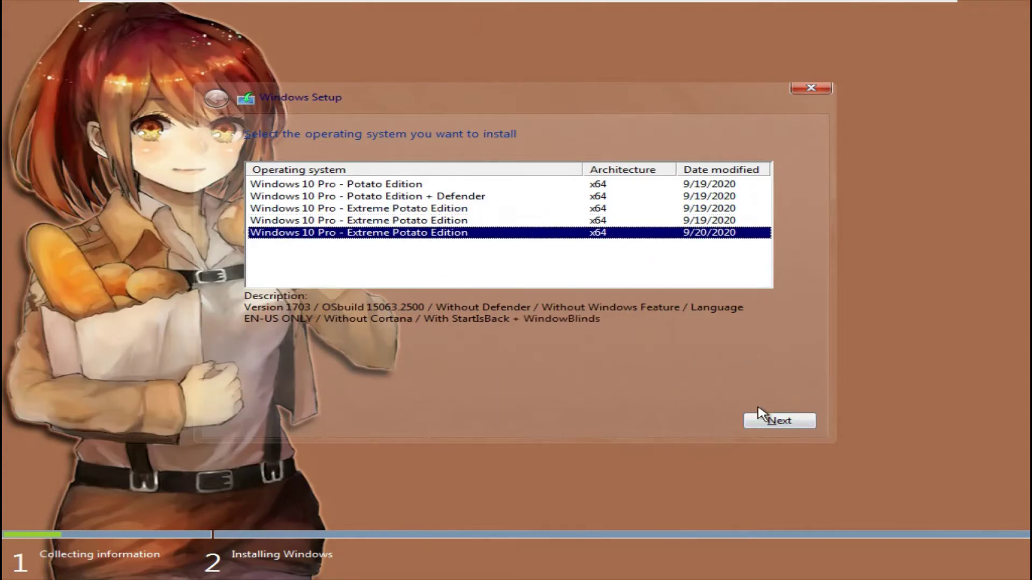
click(768, 423)
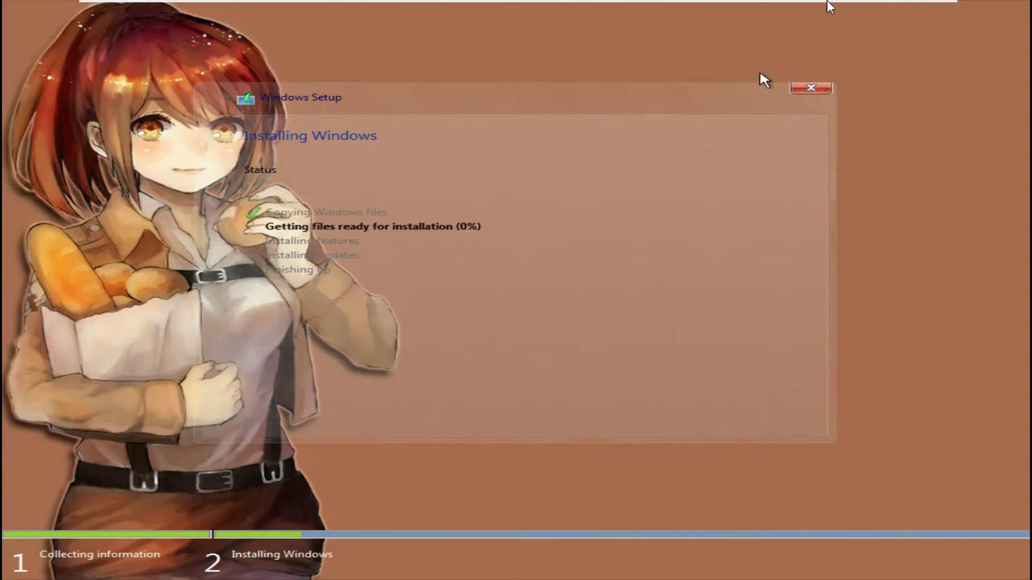
Step: Return the virtual machine from full screen to the windowed view and dismiss the Easy Install notice
click(920, 10)
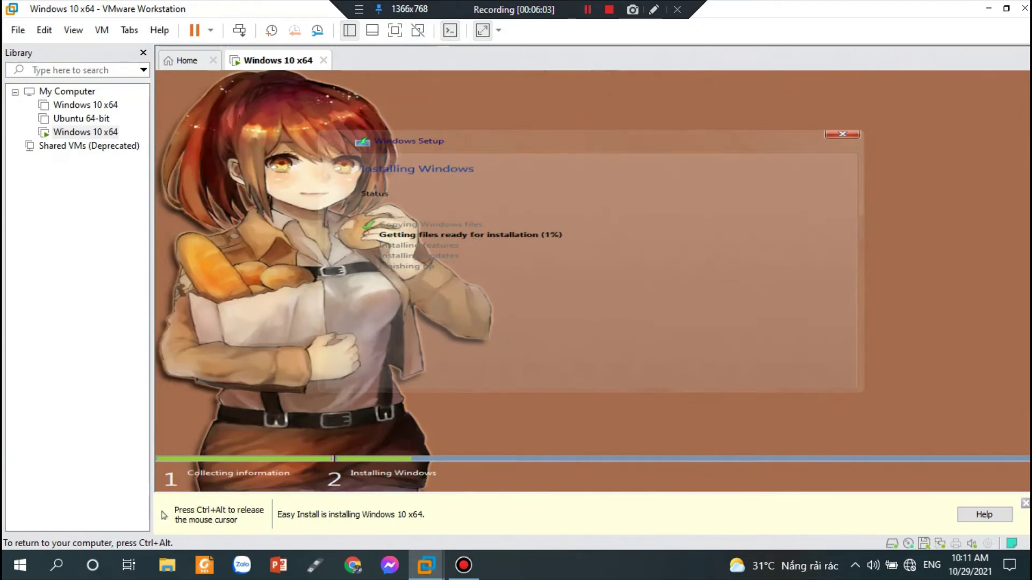
click(395, 30)
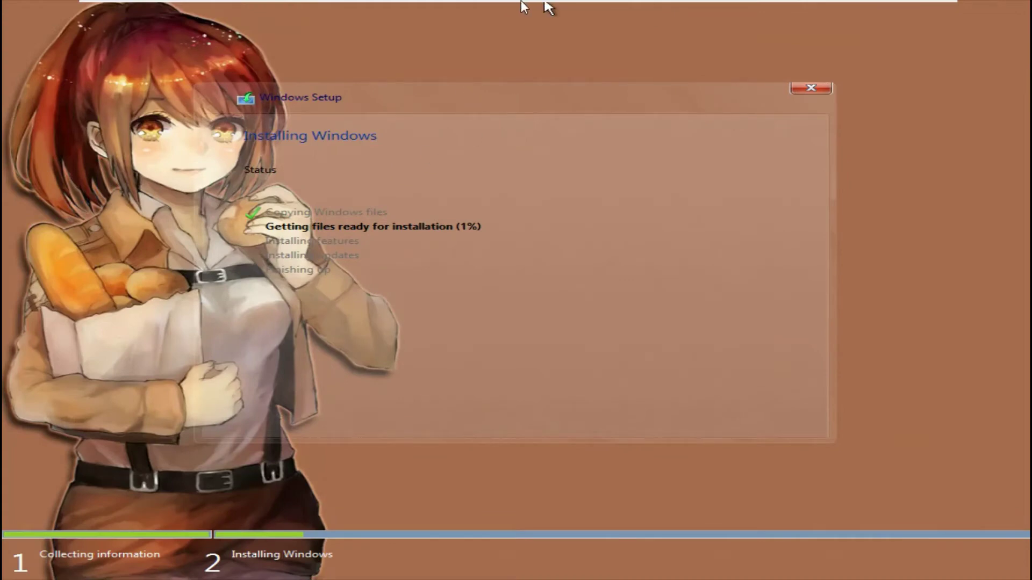
click(556, 120)
click(818, 7)
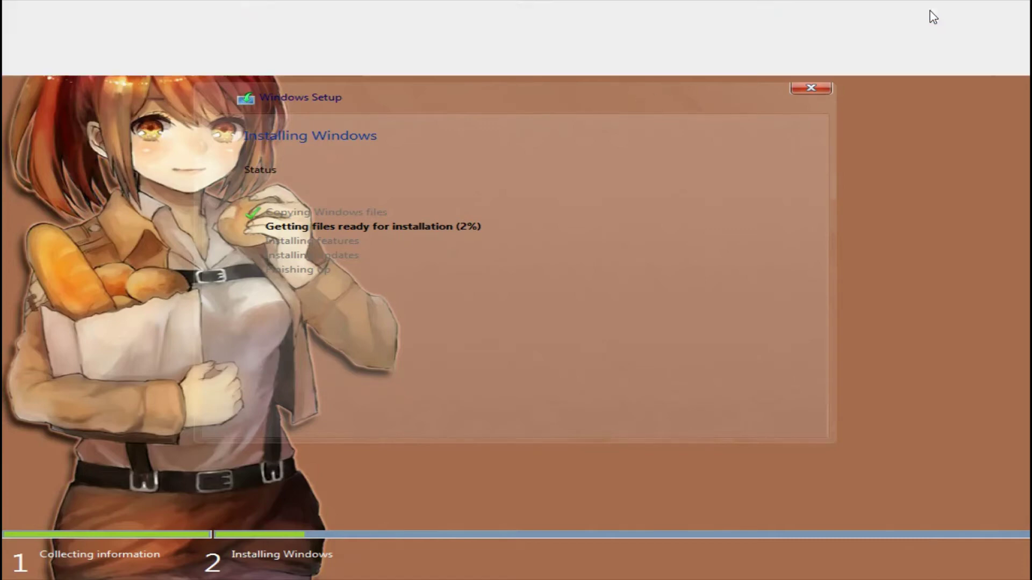
click(1025, 503)
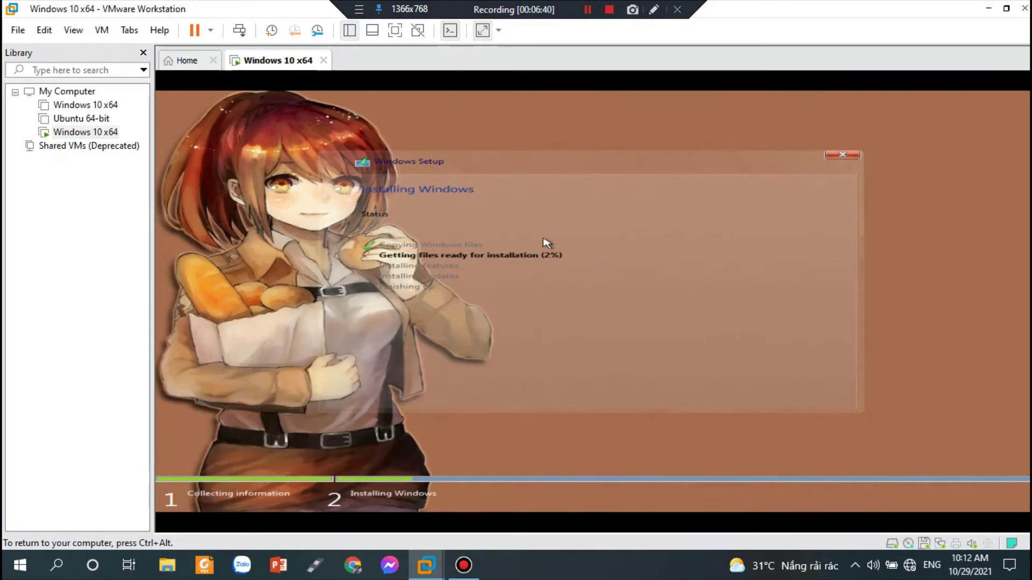
Step: Release the input from the virtual machine and open Task Manager on the host to check resource usage
key(ctrl+alt)
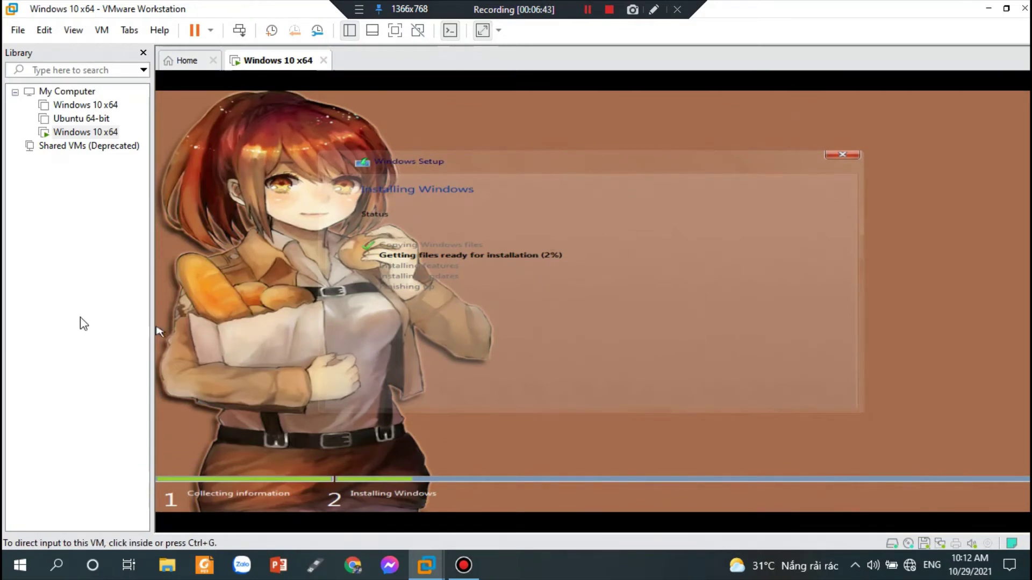
right_click(613, 572)
click(518, 224)
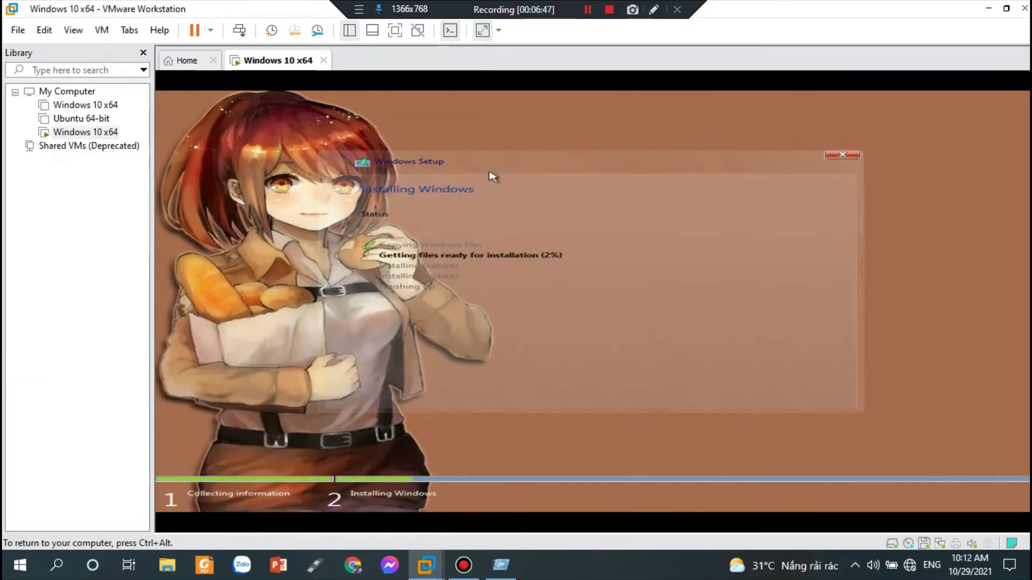
key(ctrl+shift+Escape)
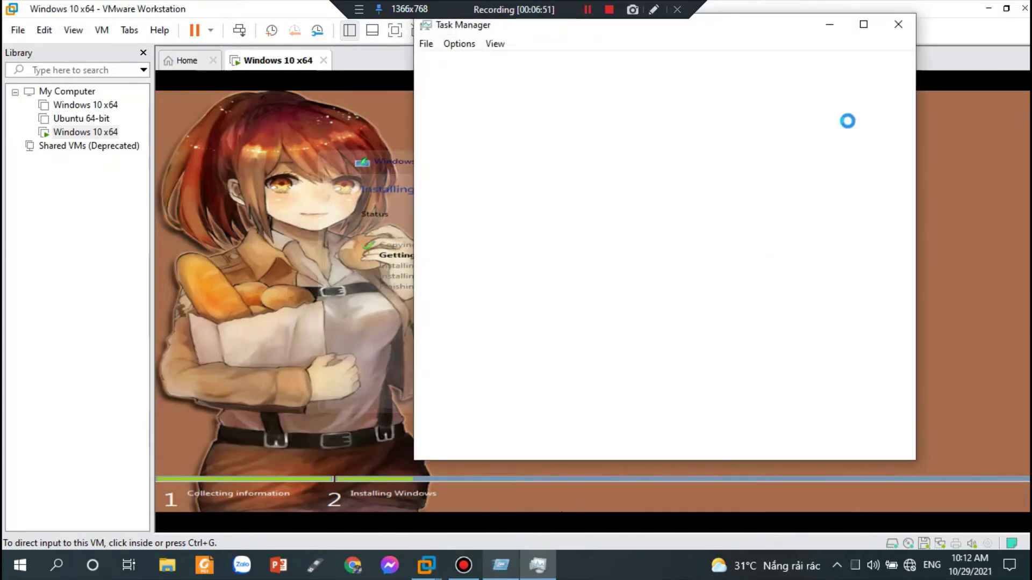
right_click(500, 565)
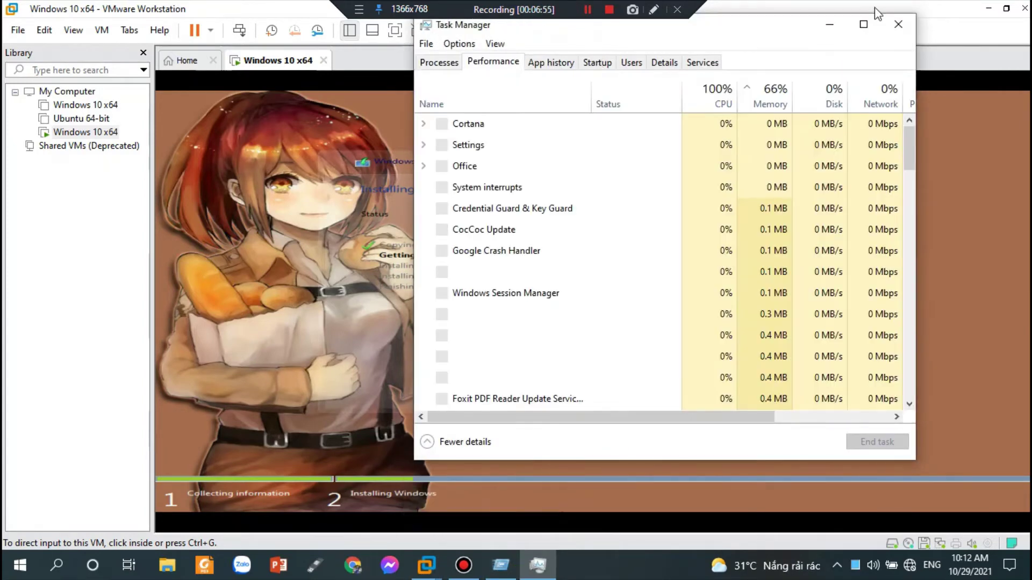
Step: Bring the virtual machine forward, close the extra host application window from the taskbar and call up Task Manager
click(946, 122)
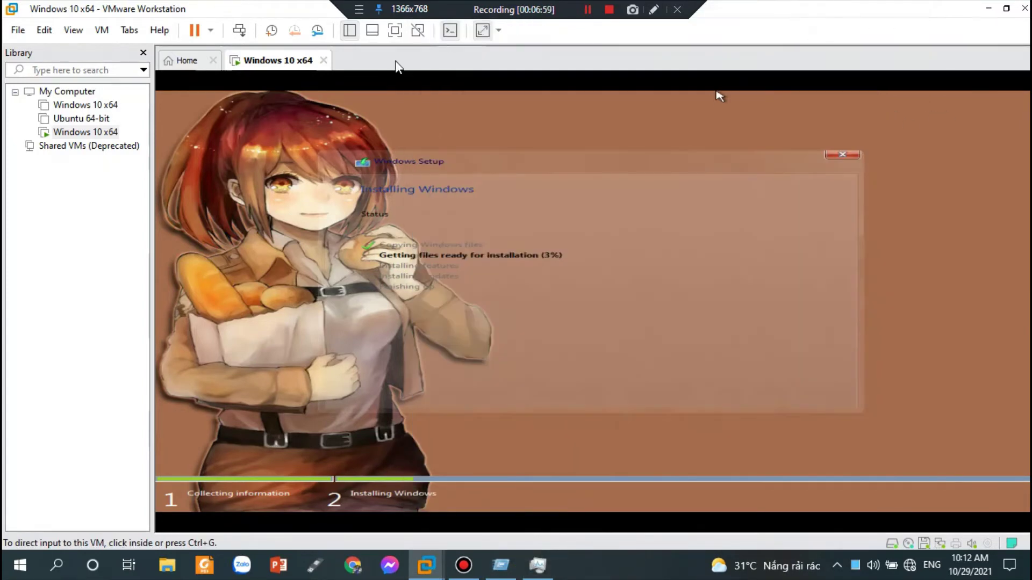
right_click(501, 565)
click(464, 533)
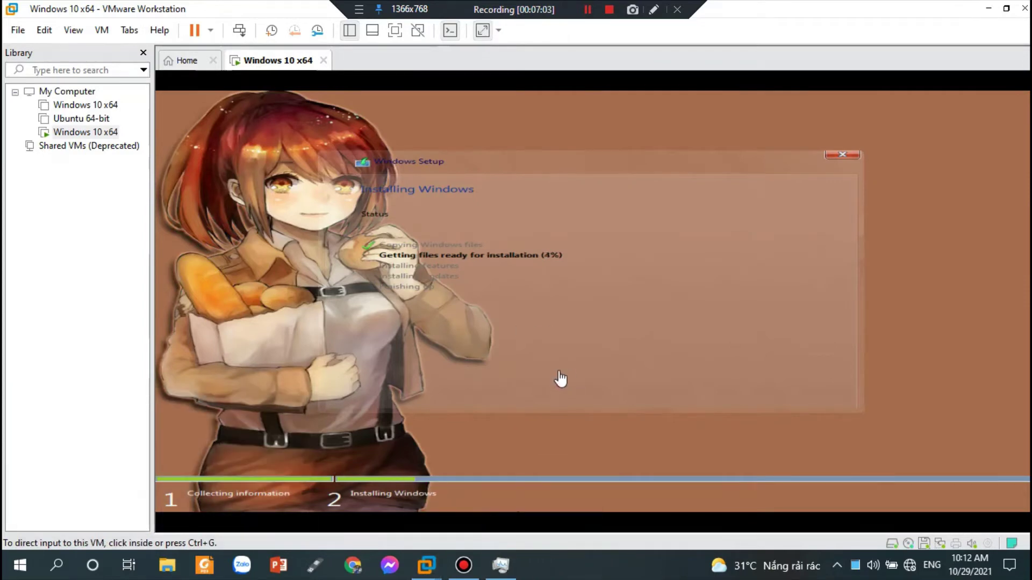
key(ctrl+shift+Escape)
click(395, 30)
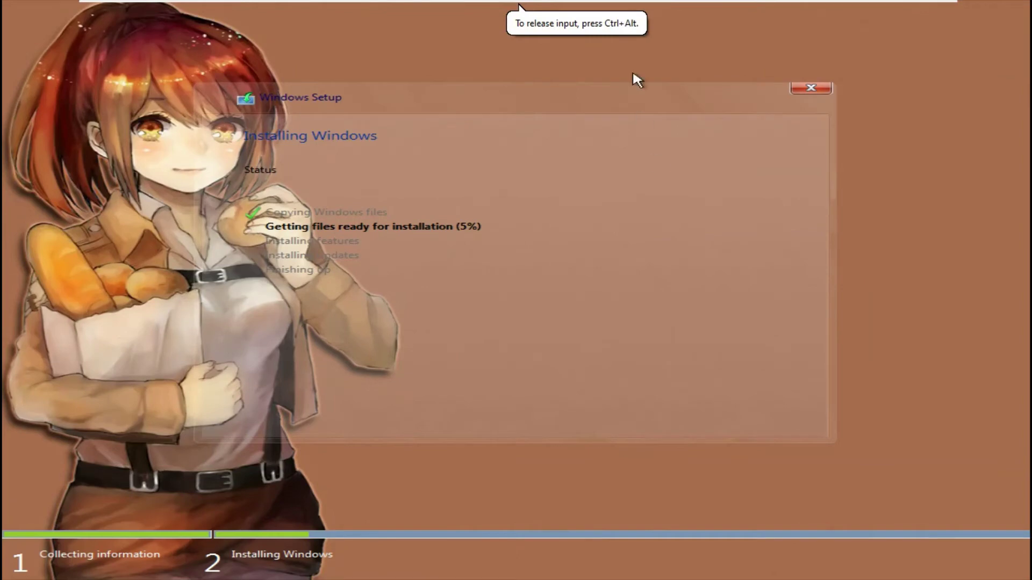
mouse_move(637, 6)
click(597, 10)
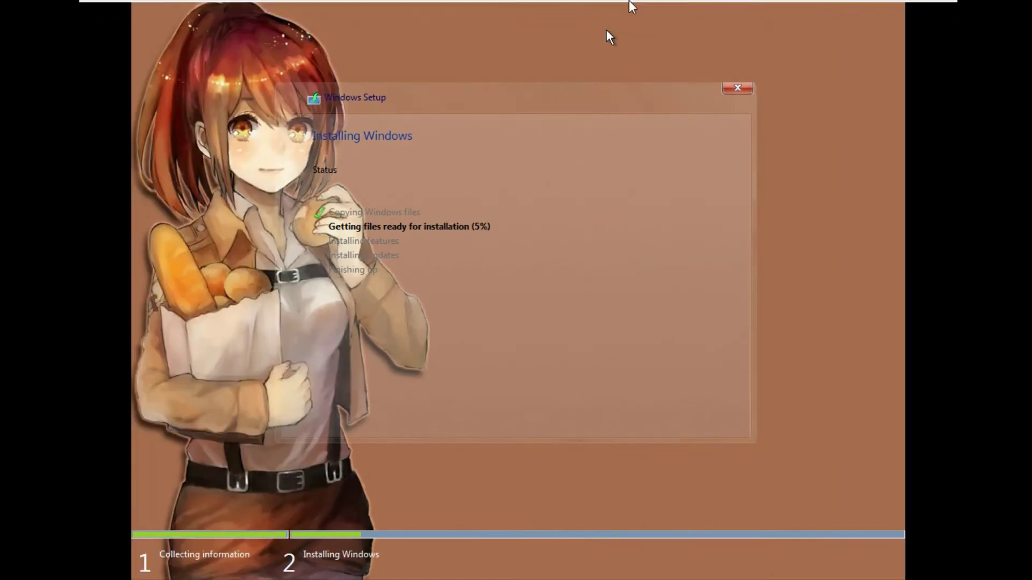
click(922, 11)
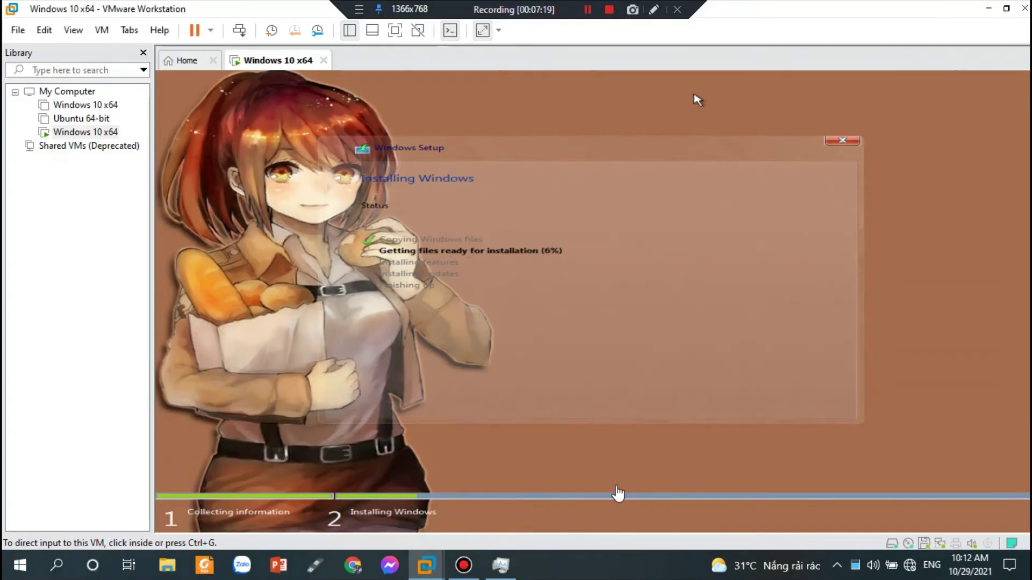
Step: Bring Task Manager's performance view forward, then resize and reposition it so resource usage and the installation progress can be monitored together
click(500, 565)
drag(796, 30, 384, 81)
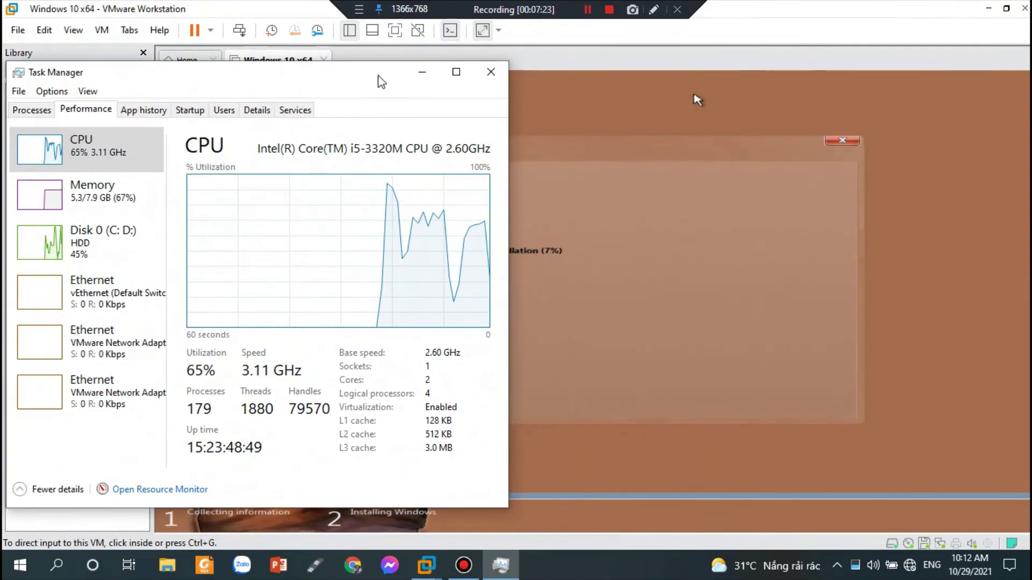
drag(11, 63, 57, 102)
drag(299, 119, 683, 354)
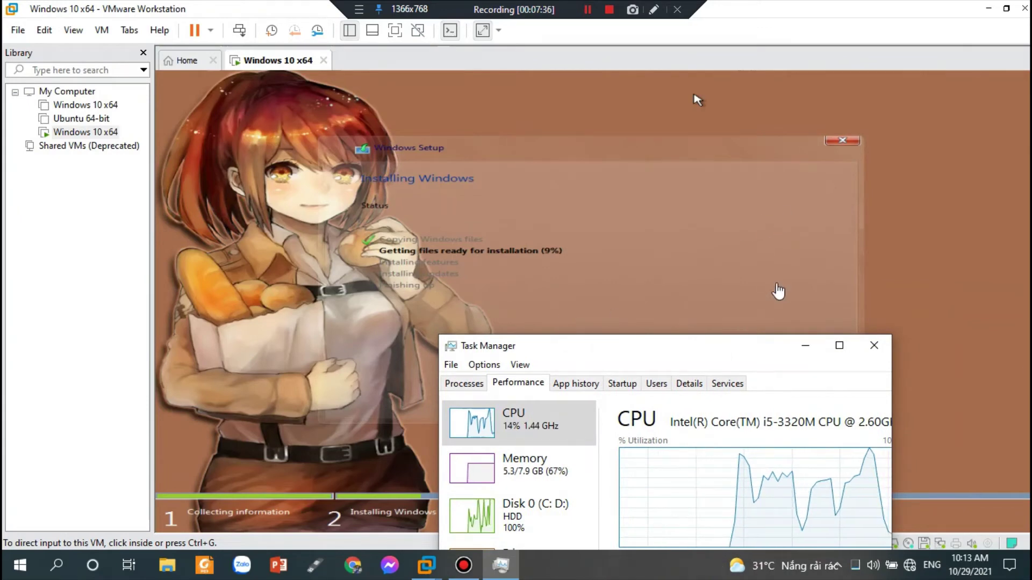
drag(734, 356, 301, 352)
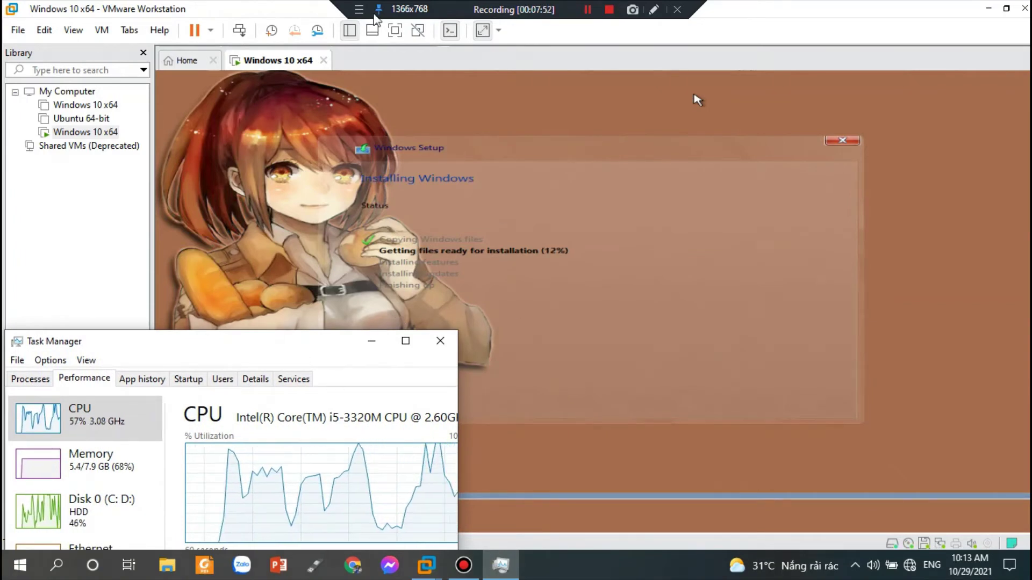
Step: Switch the virtual machine back to full screen and direct input to the running Windows Setup
key(ctrl+alt+Return)
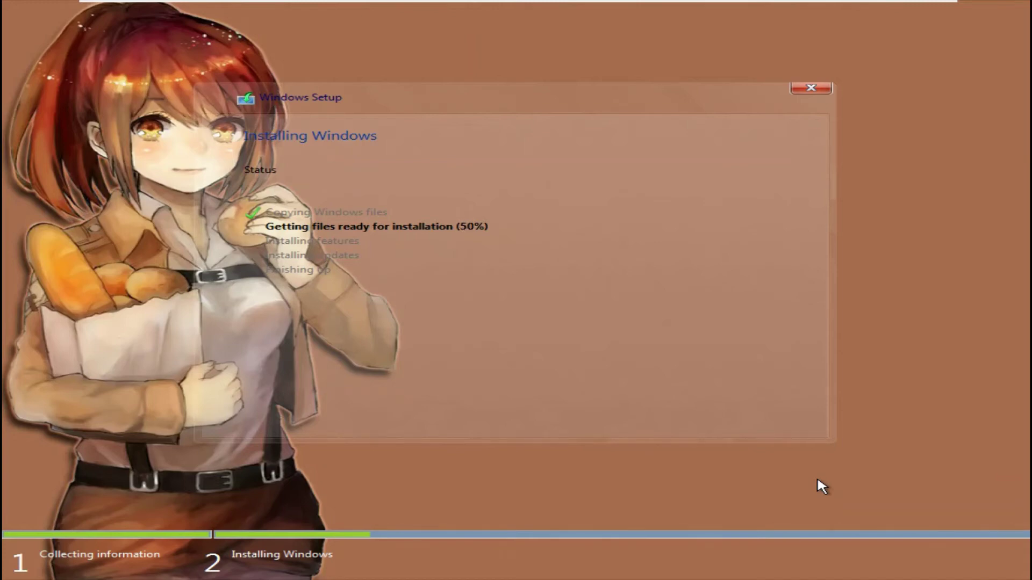
click(661, 62)
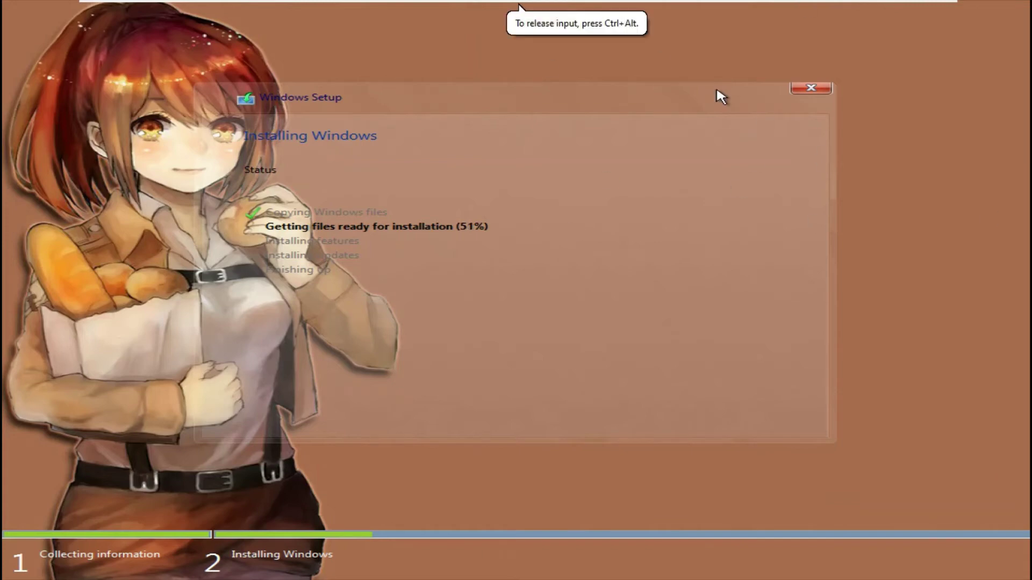